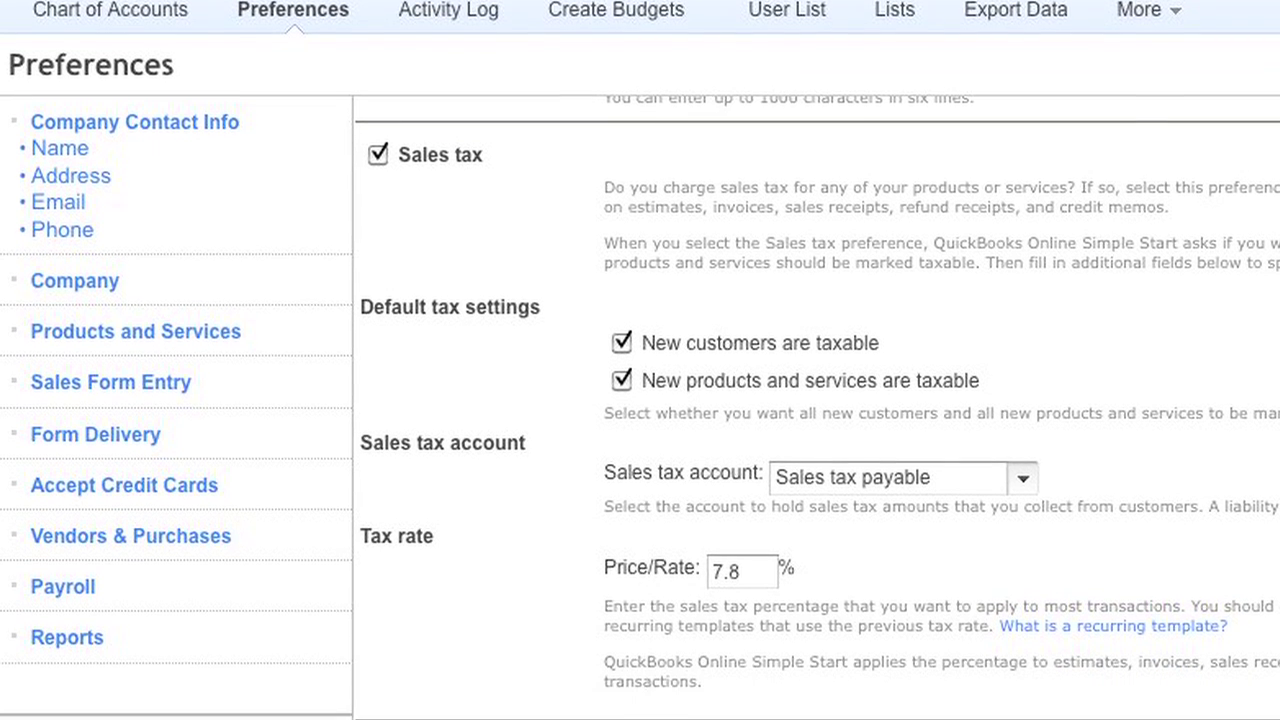
pyautogui.scroll(-1, 640, 400)
pyautogui.scroll(-1, 640, 400)
pyautogui.scroll(-1, 640, 400)
pyautogui.scroll(-1, 640, 400)
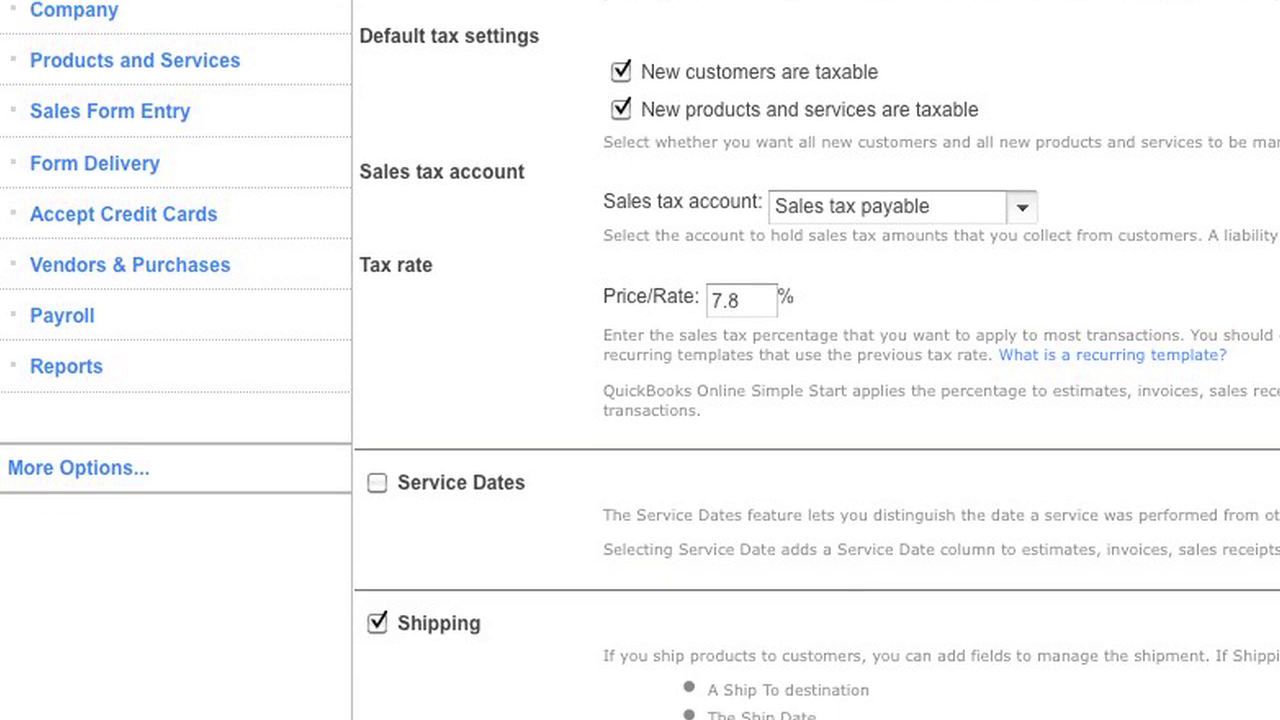
pyautogui.scroll(-1, 640, 400)
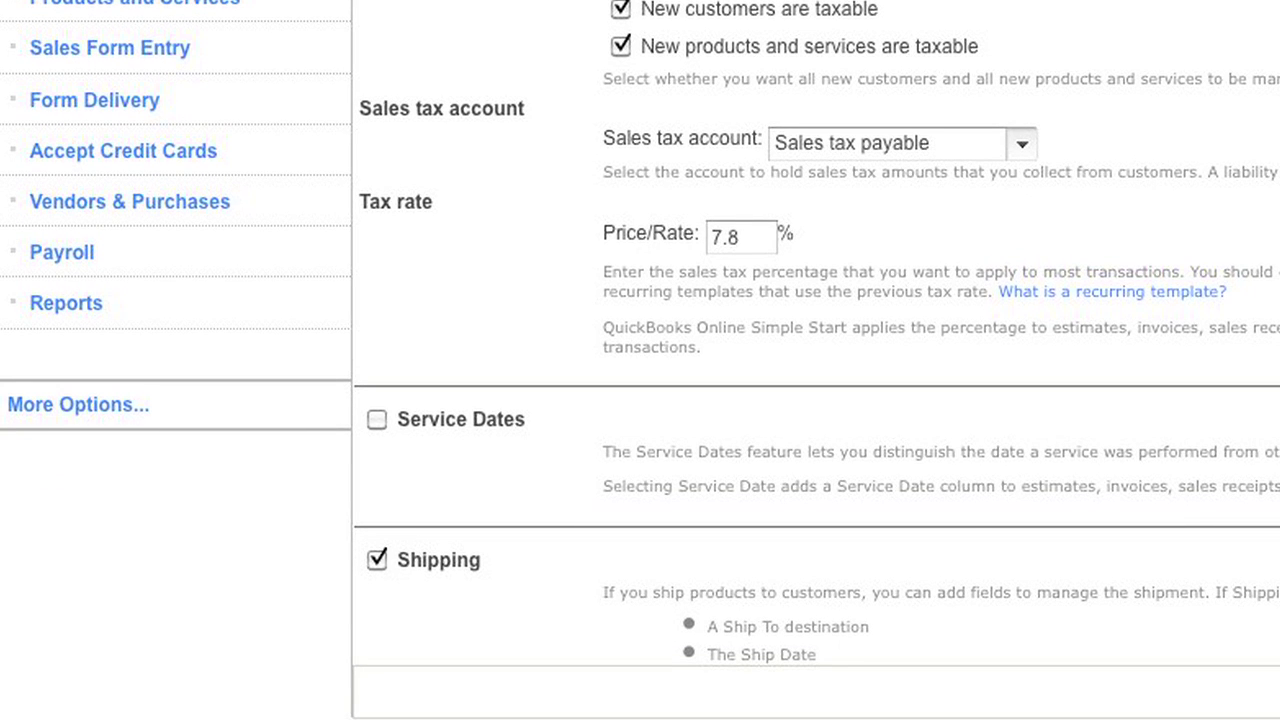